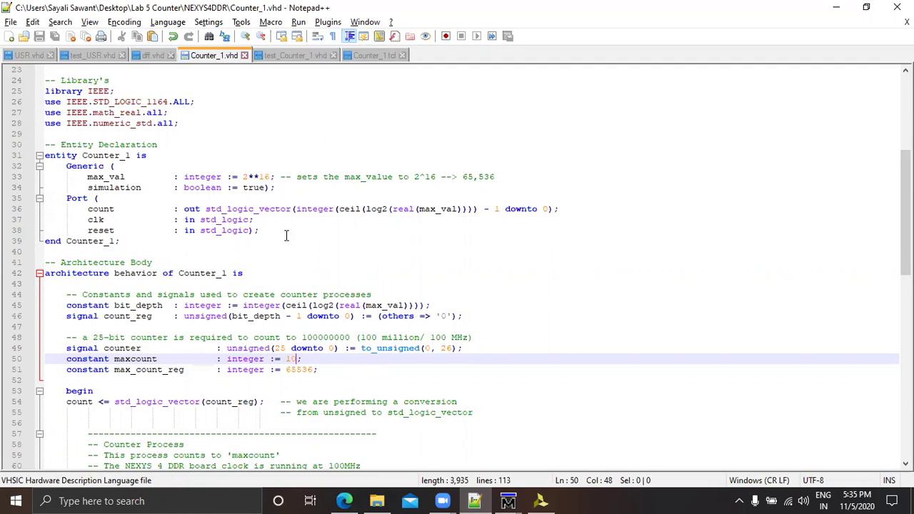
# Step: Examine the constants, the counter process and the second counter process in Counter_1.vhd
pyautogui.scroll(-1, 286, 235)
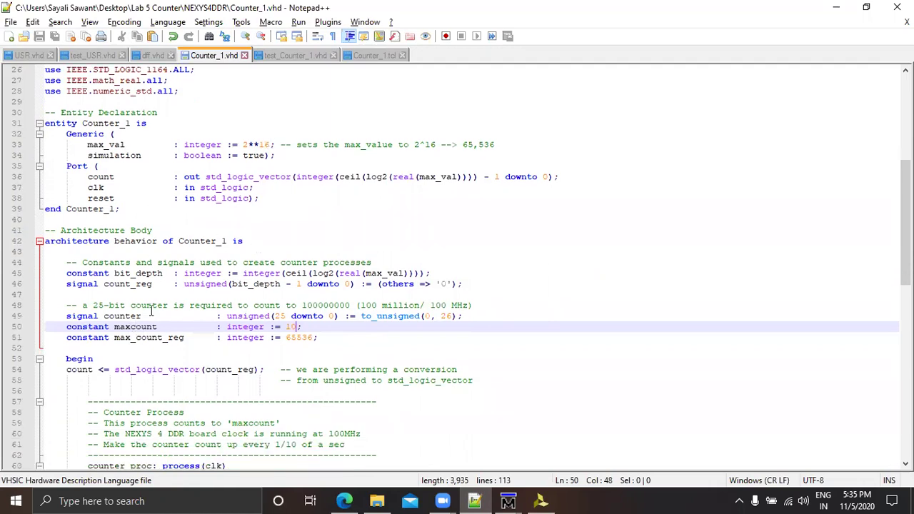
pyautogui.scroll(-1, 151, 310)
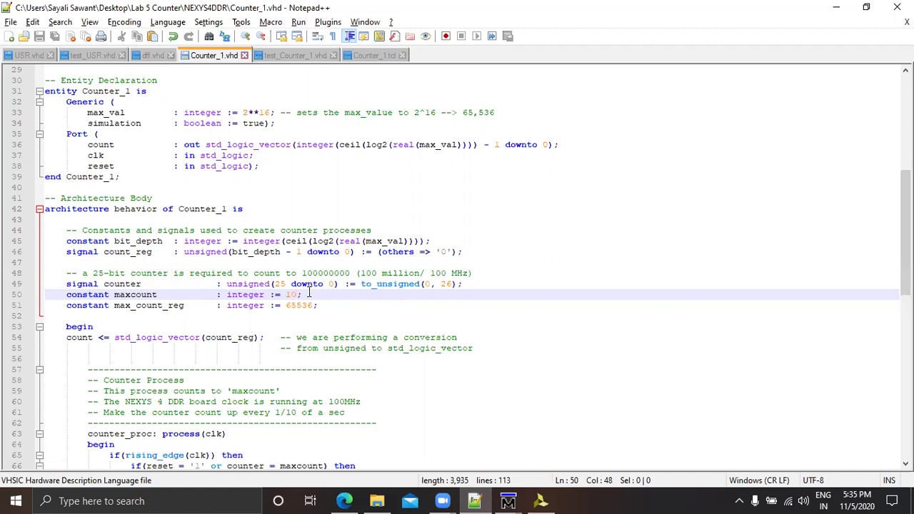
pyautogui.scroll(-4, 309, 293)
pyautogui.scroll(-1, 309, 289)
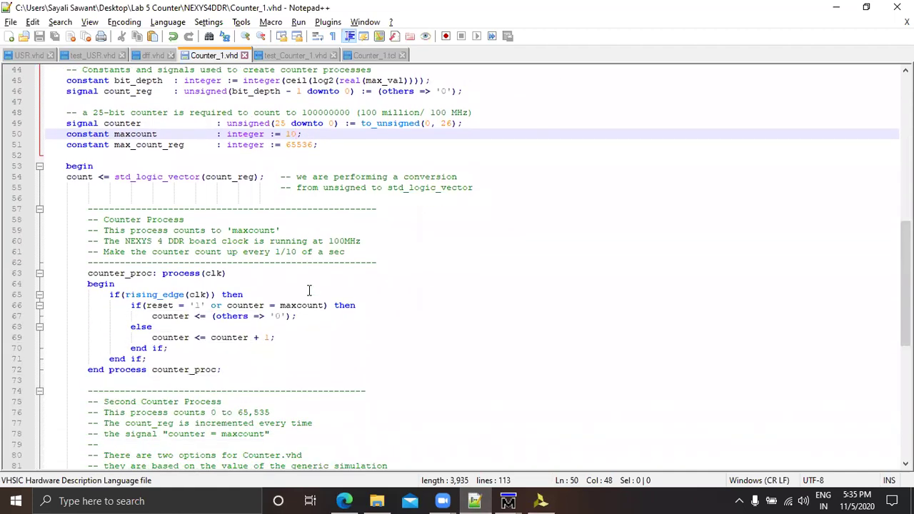
pyautogui.scroll(-2, 308, 289)
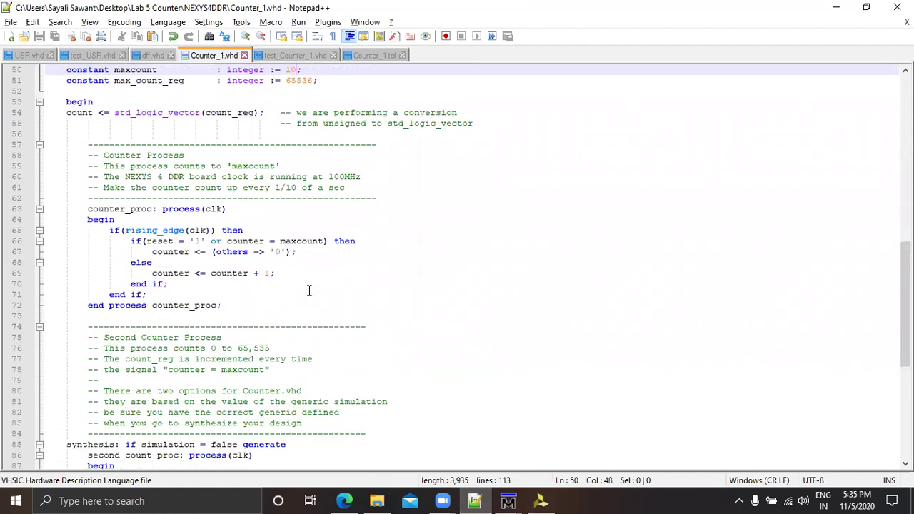
pyautogui.scroll(-4, 308, 289)
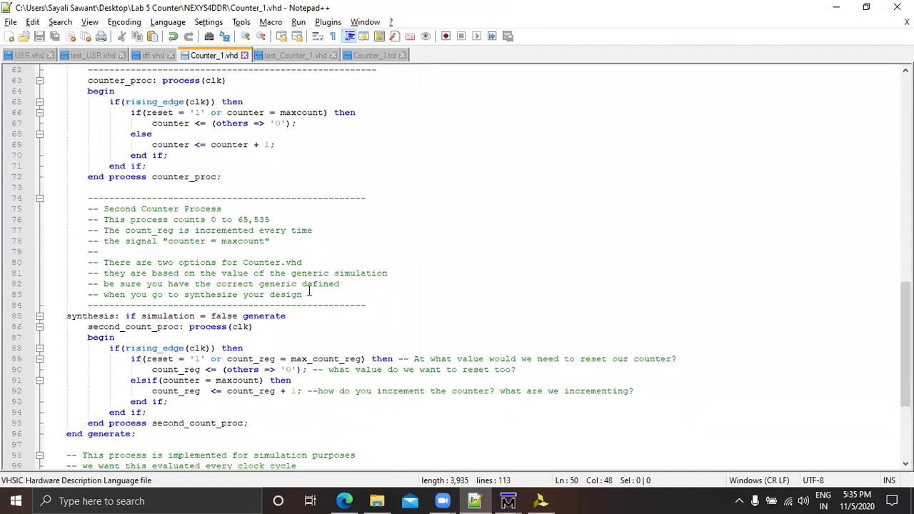
pyautogui.scroll(-2, 308, 289)
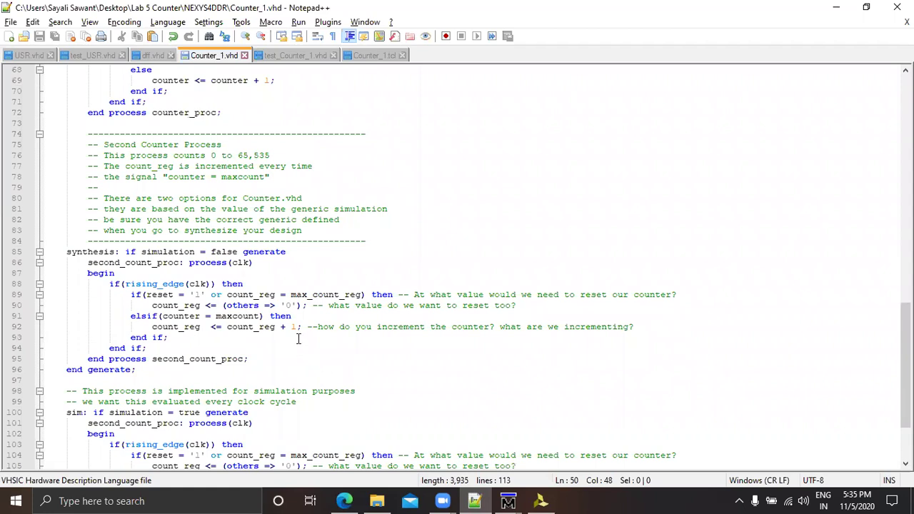
pyautogui.scroll(10, 306, 334)
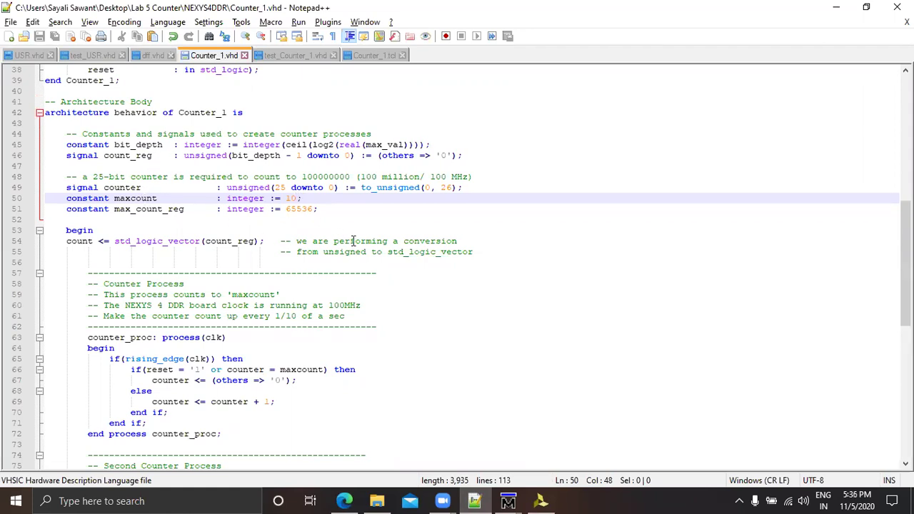
# Step: Switch to the ModelSim waveform and place the cursor at count's first transition, about 228 ns
pyautogui.click(508, 501)
pyautogui.click(467, 456)
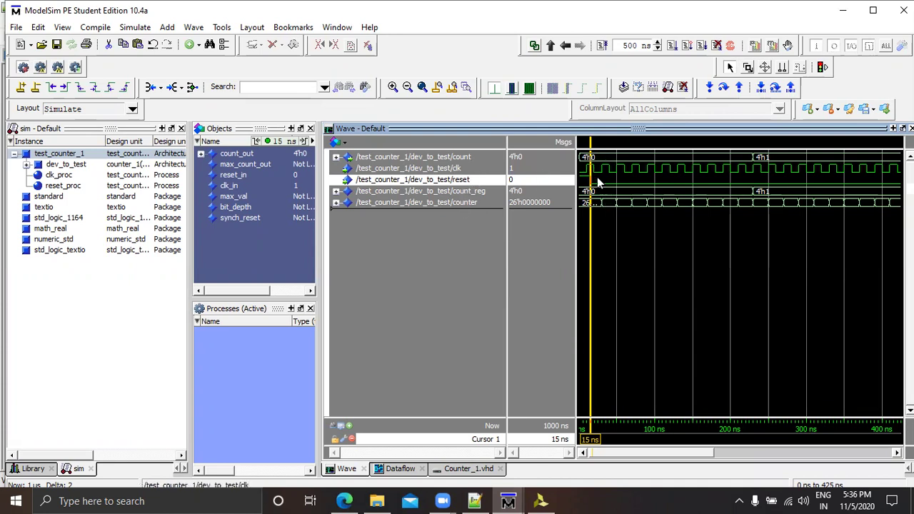
pyautogui.moveTo(605, 164)
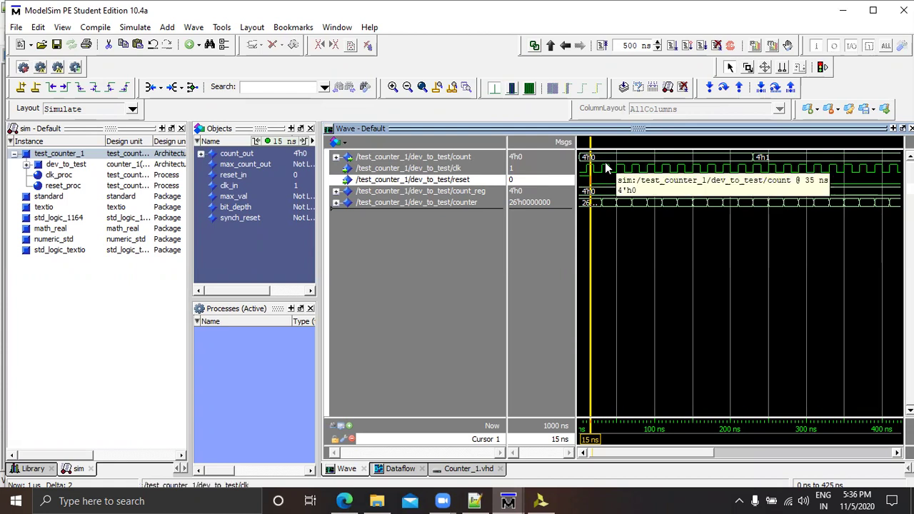
pyautogui.click(751, 159)
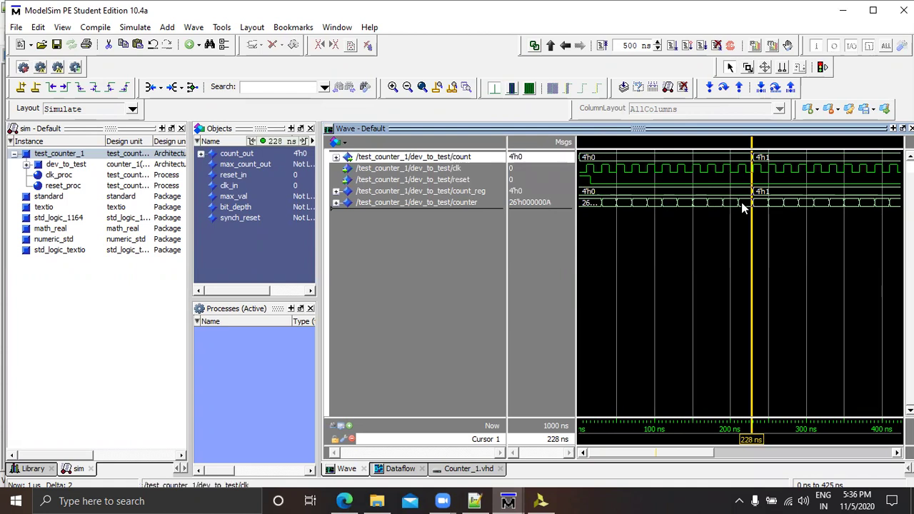
# Step: Step the cursor through successive values of the counter signal, ending at 247 ns, just past count's first transition
pyautogui.click(591, 204)
pyautogui.click(607, 201)
pyautogui.click(644, 202)
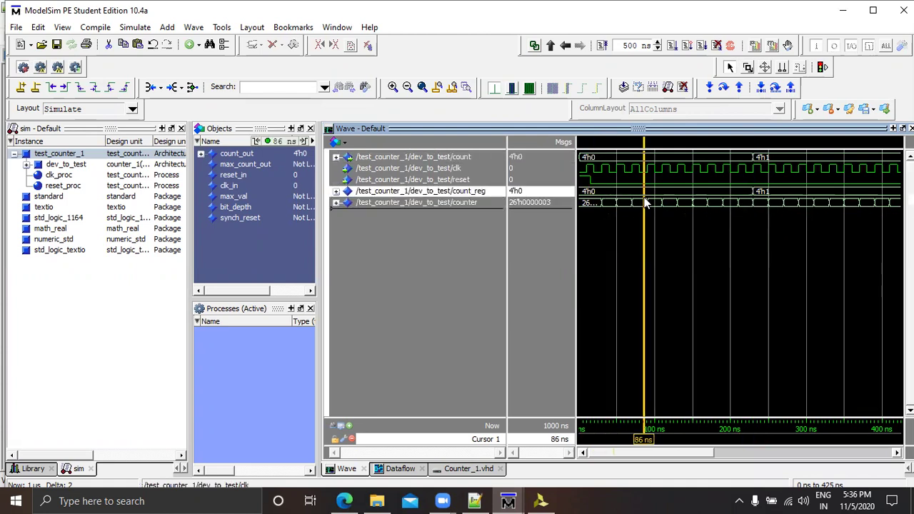
pyautogui.click(667, 207)
pyautogui.click(683, 206)
pyautogui.click(676, 204)
pyautogui.click(701, 204)
pyautogui.click(722, 204)
pyautogui.click(738, 202)
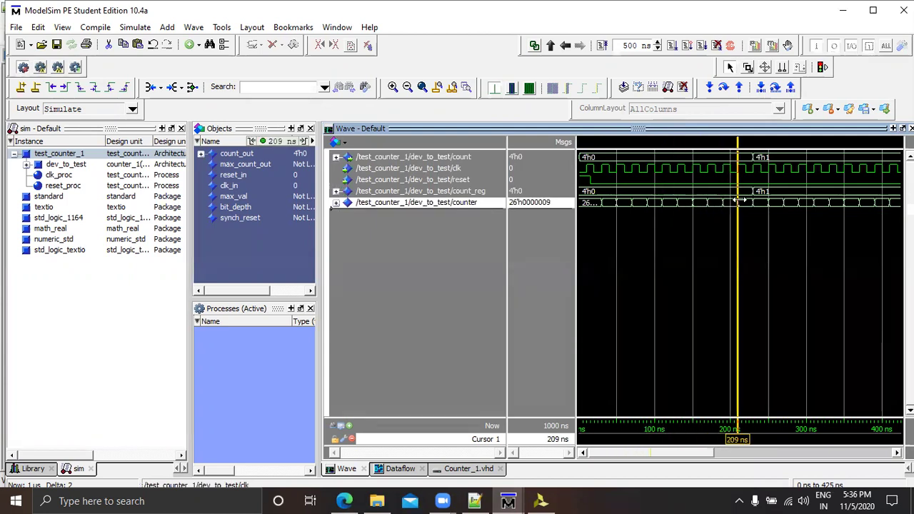
pyautogui.click(747, 203)
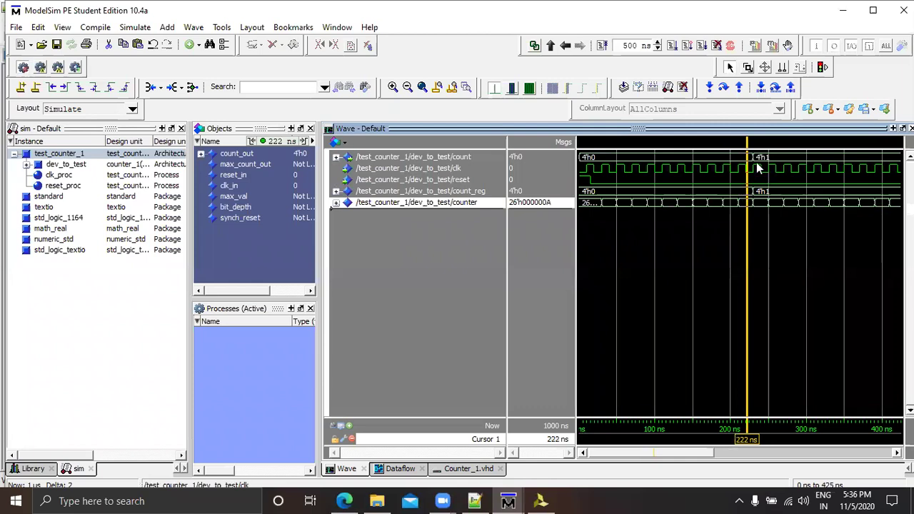
pyautogui.moveTo(755, 165)
pyautogui.click(768, 202)
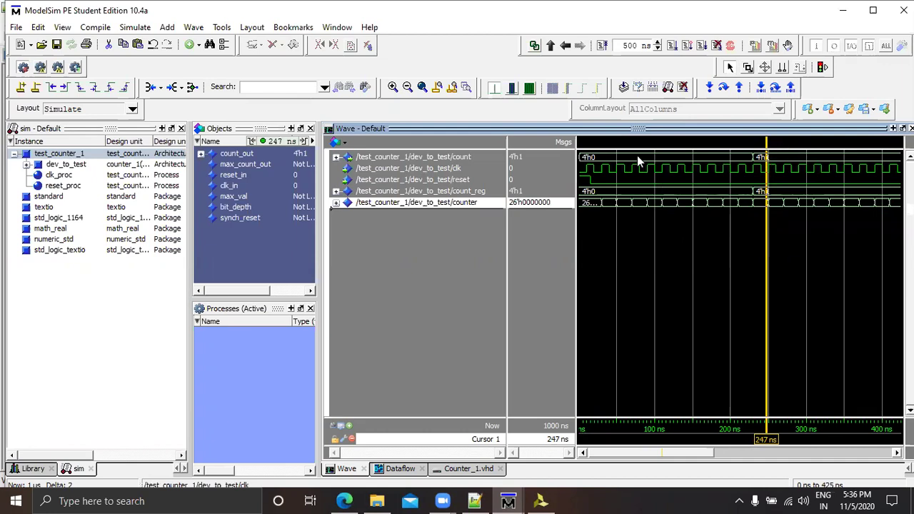
# Step: Expand the count bus to inspect its individual bits before and after the first transition, and collapse it again
pyautogui.moveTo(635, 161)
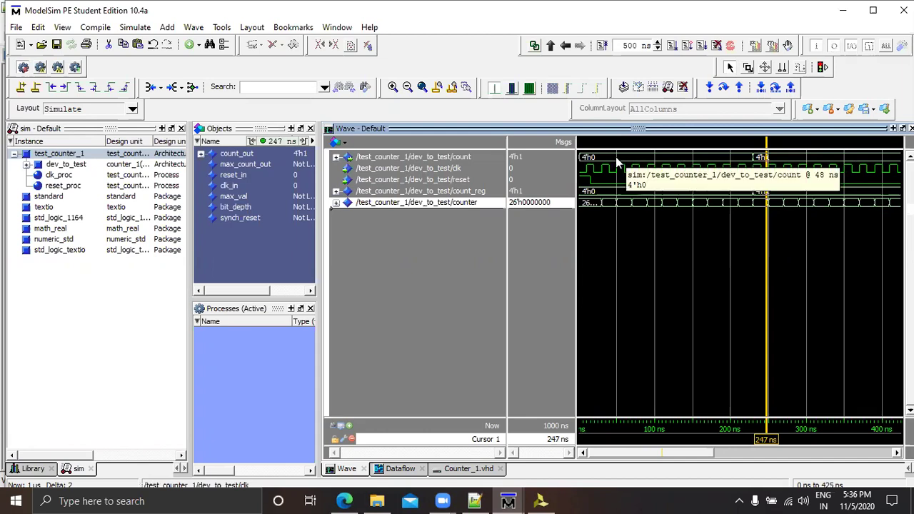
pyautogui.click(335, 156)
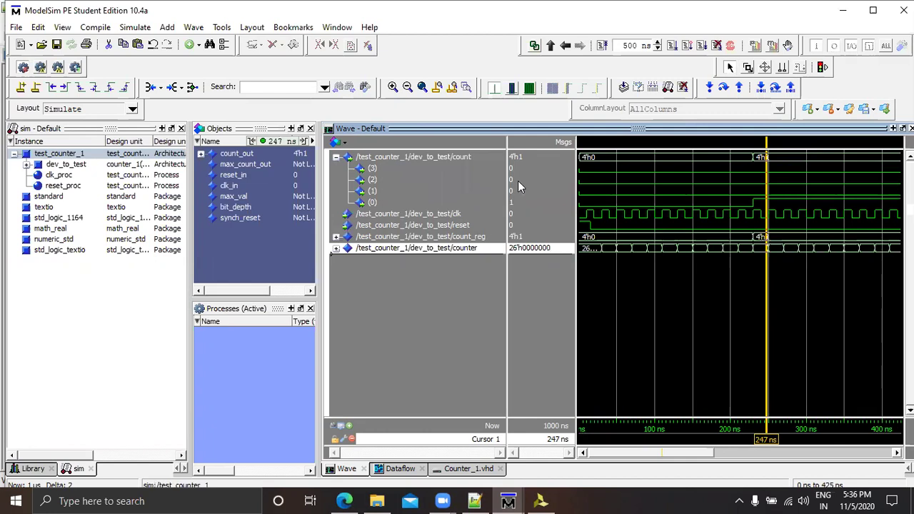
pyautogui.click(627, 161)
pyautogui.click(799, 166)
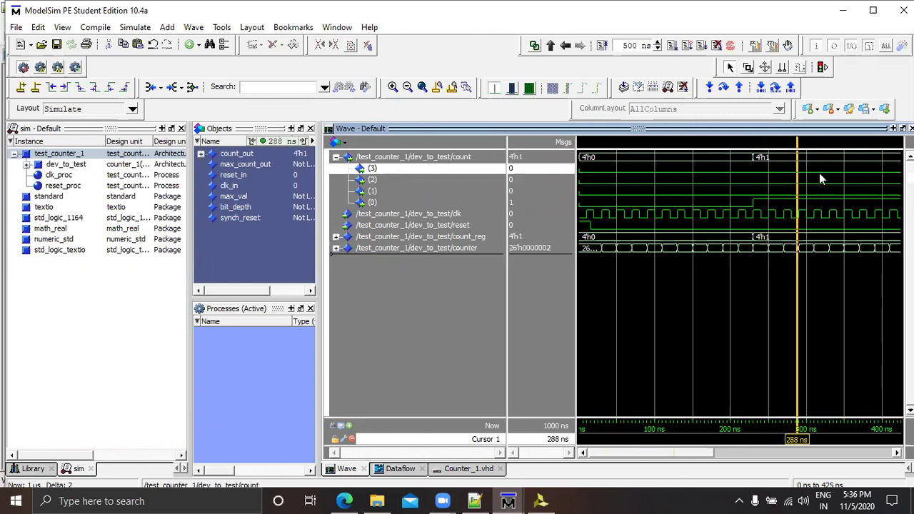
pyautogui.click(335, 156)
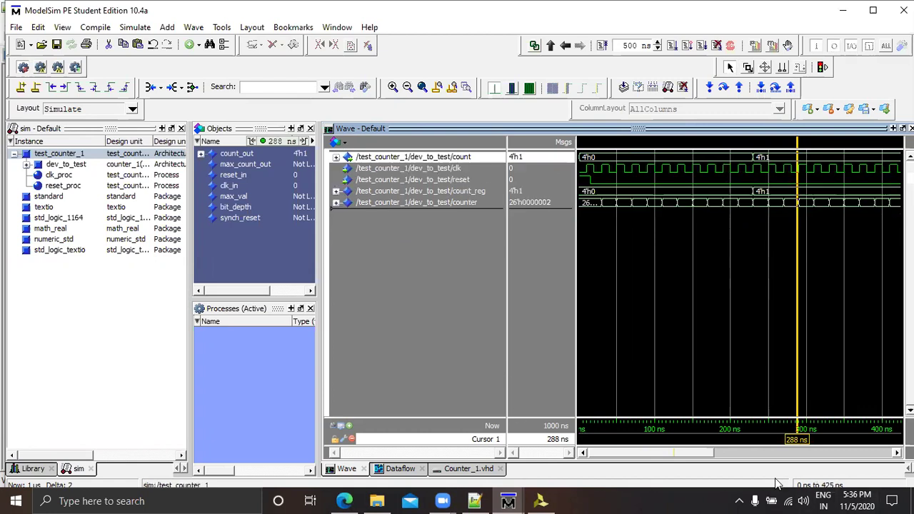
# Step: Show the 245–670 ns range of the waveform and inspect counter and count_reg from count's second transition up to 632 ns
pyautogui.moveTo(708, 458); pyautogui.dragTo(778, 478)
pyautogui.click(776, 196)
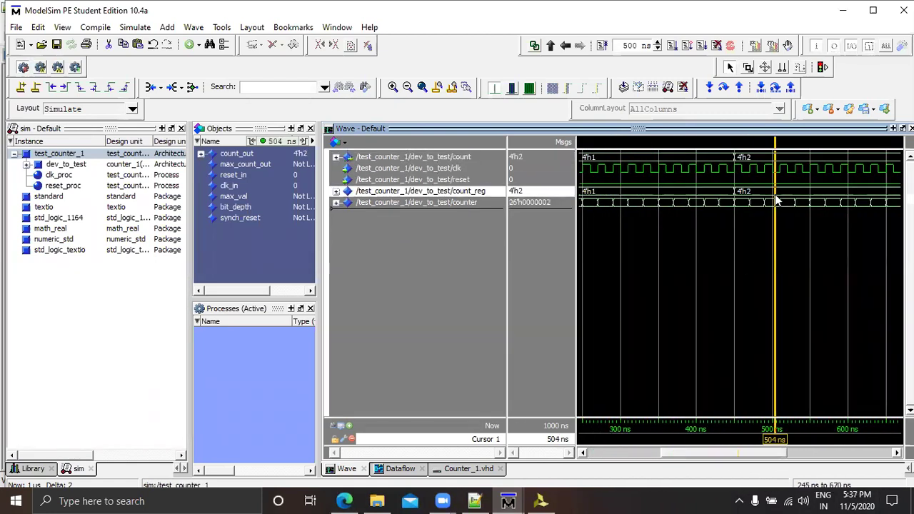
pyautogui.moveTo(753, 198)
pyautogui.mouseDown()
pyautogui.moveTo(828, 179)
pyautogui.moveTo(762, 206)
pyautogui.mouseUp()
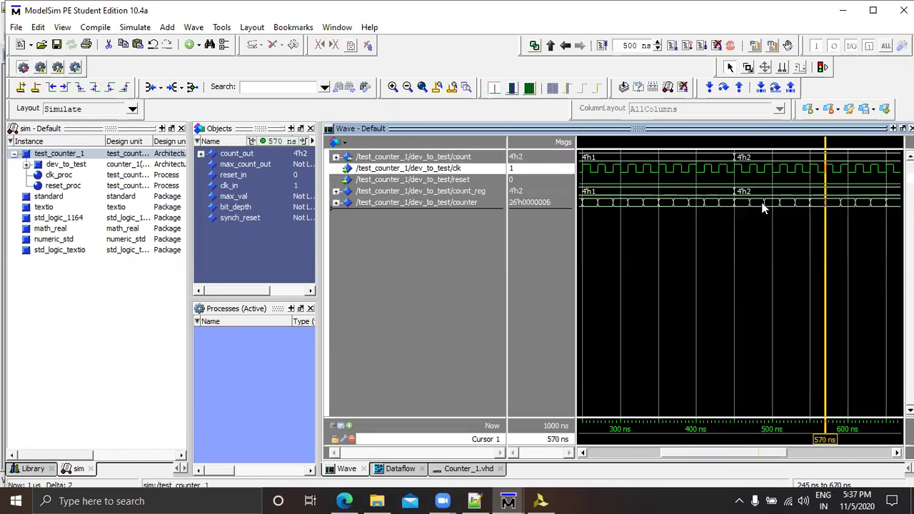
pyautogui.click(762, 207)
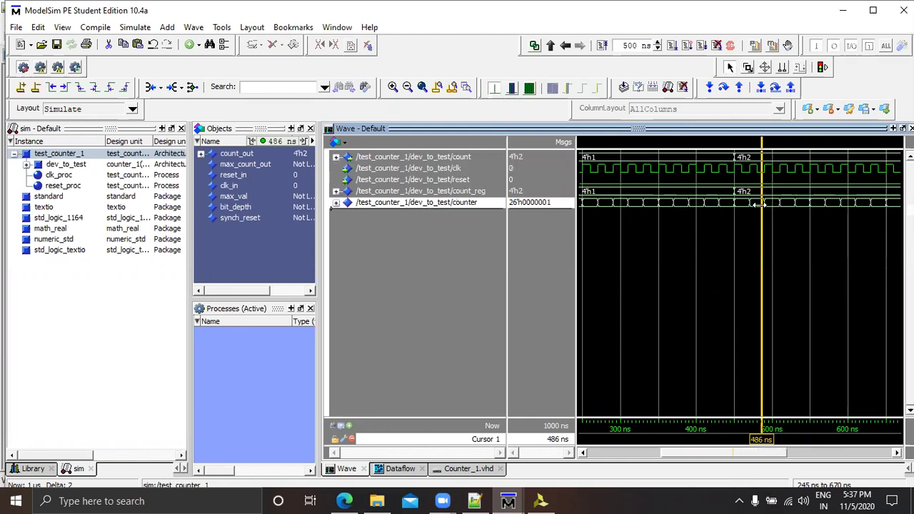
pyautogui.click(739, 207)
pyautogui.click(872, 193)
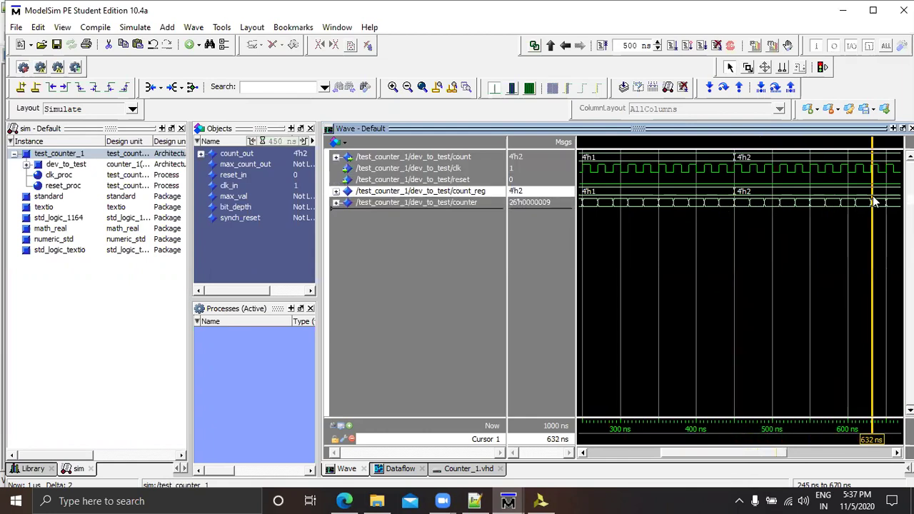
# Step: Switch to Notepad++ to check the maxcount constant in Counter_1.vhd and return to the ModelSim waveform
pyautogui.click(474, 501)
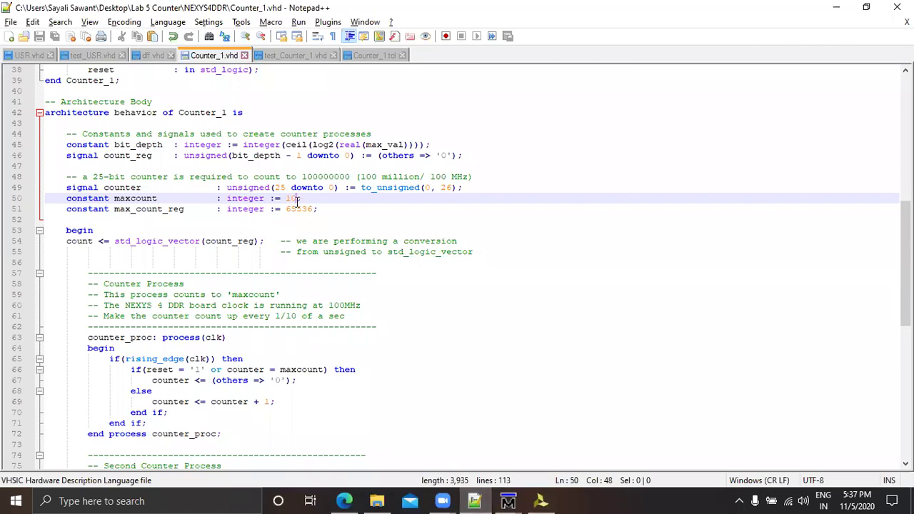
pyautogui.moveTo(541, 499)
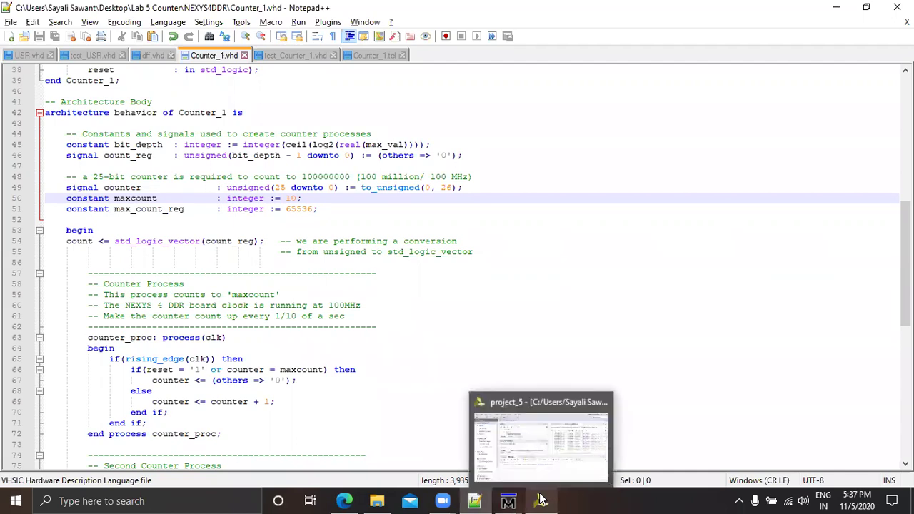
pyautogui.moveTo(507, 499)
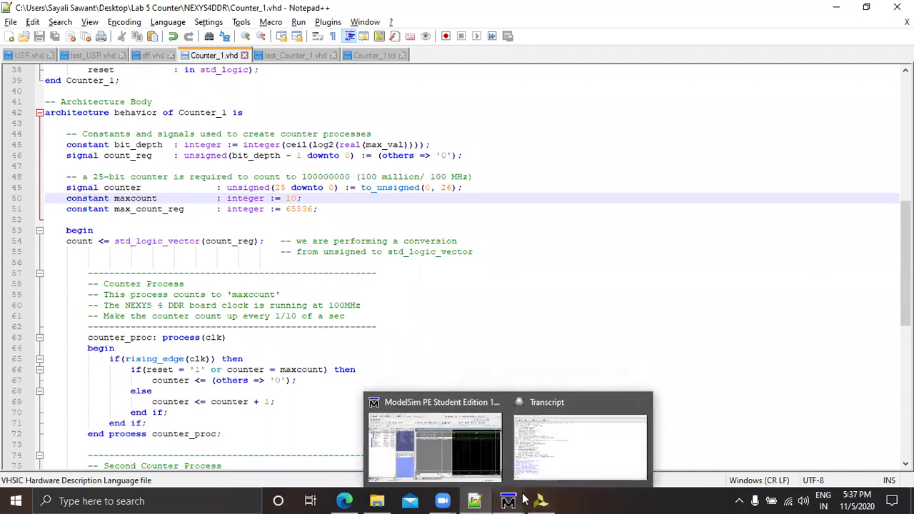
pyautogui.click(475, 434)
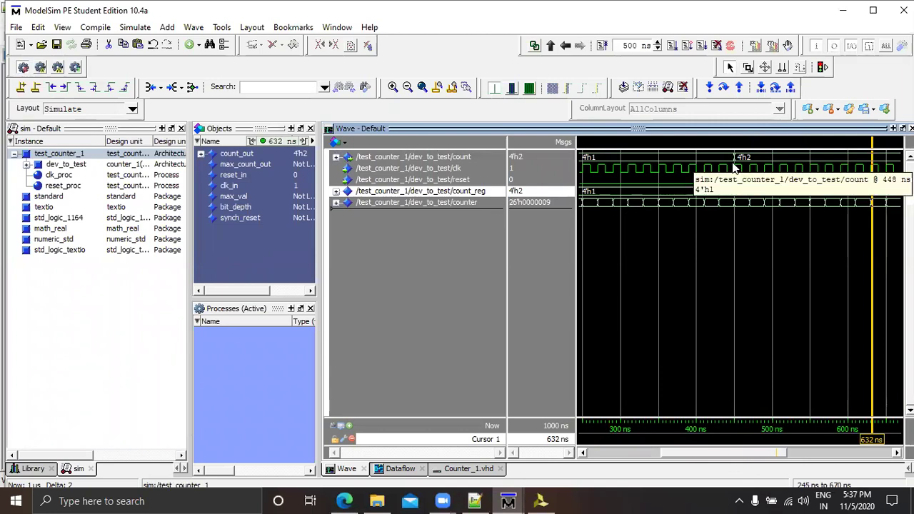
# Step: Inspect the counter value at 350 ns and at several points after count's second transition, up to 545 ns
pyautogui.moveTo(668, 203); pyautogui.dragTo(658, 186)
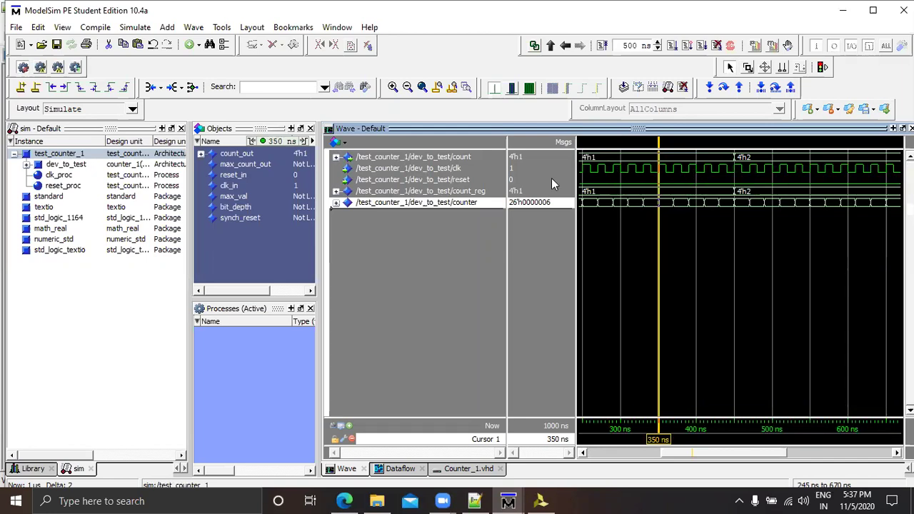
pyautogui.click(518, 206)
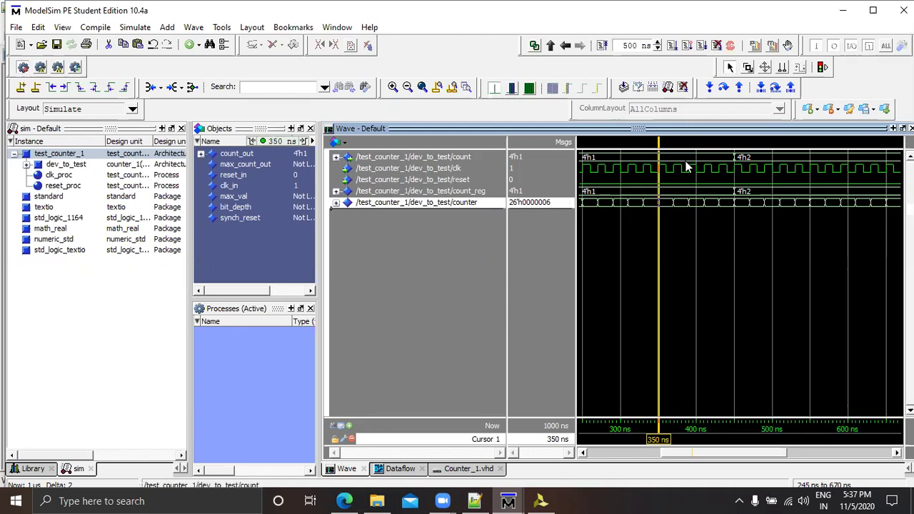
pyautogui.click(760, 200)
pyautogui.click(778, 204)
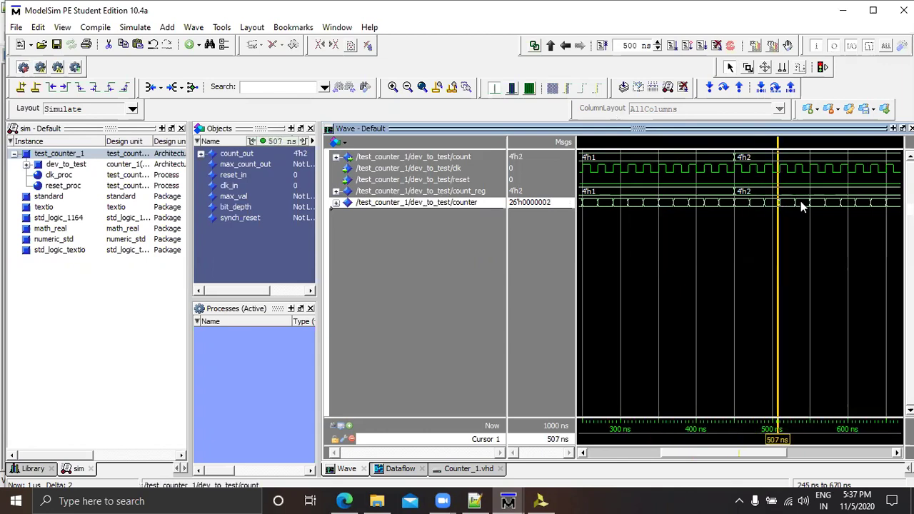
pyautogui.click(745, 205)
pyautogui.click(753, 200)
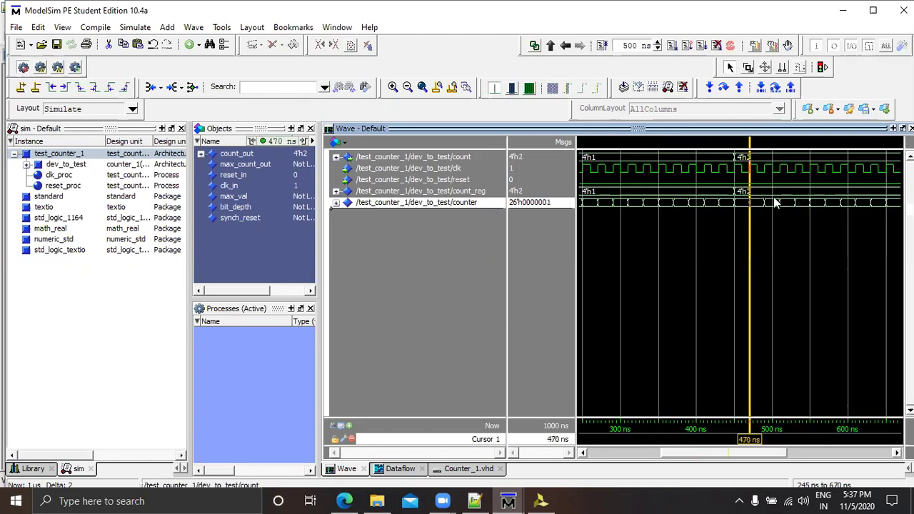
pyautogui.click(778, 193)
pyautogui.click(807, 201)
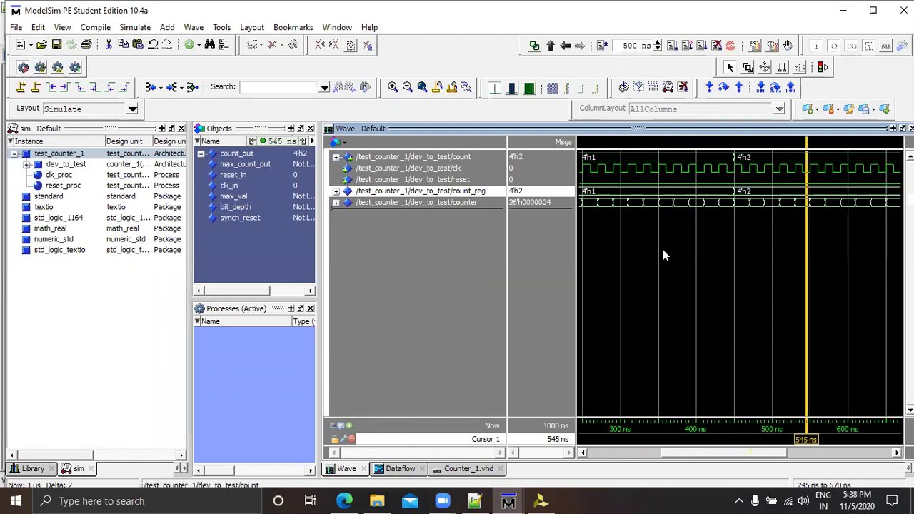
# Step: Read counter and count_reg before count's second transition, moving the cursor along count from 277 ns to 357 ns
pyautogui.moveTo(680, 211)
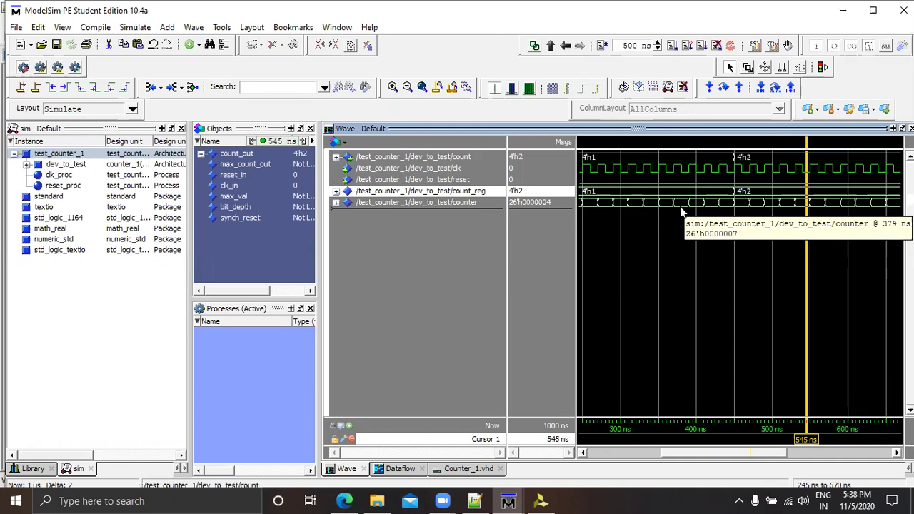
pyautogui.moveTo(664, 196)
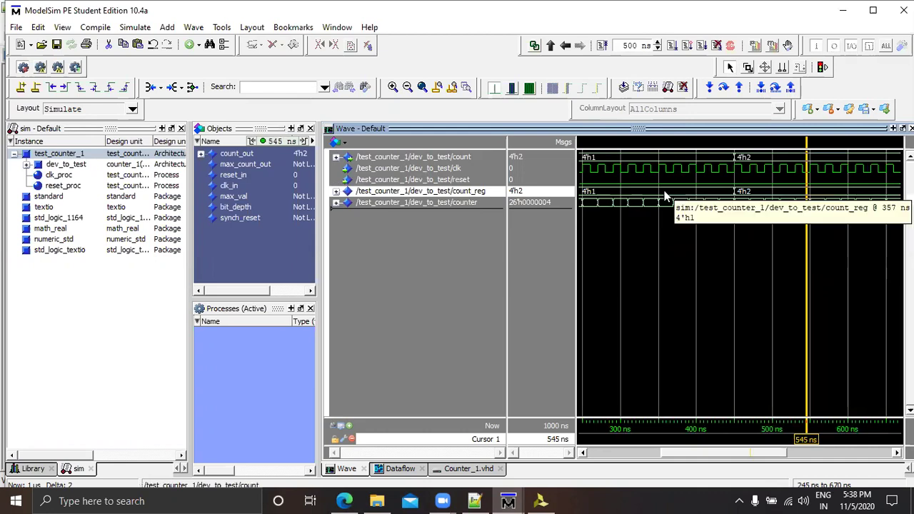
pyautogui.click(602, 159)
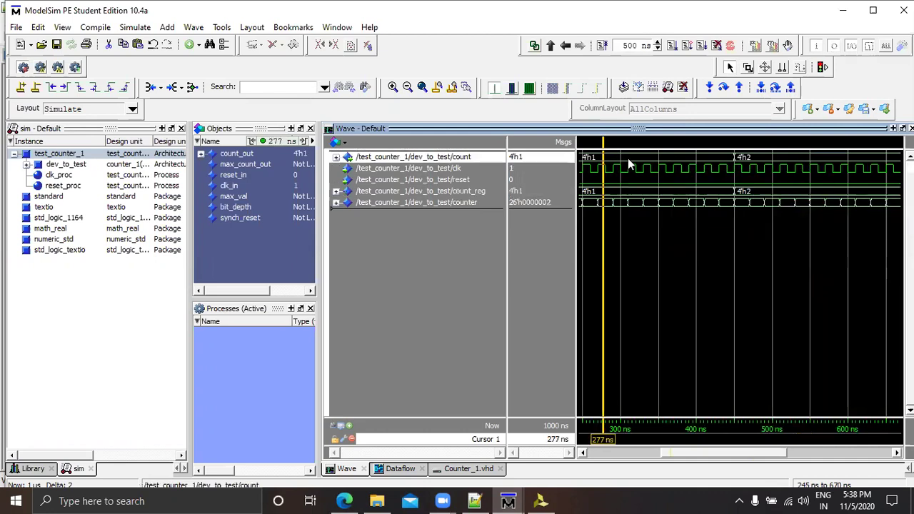
pyautogui.click(636, 158)
pyautogui.click(664, 156)
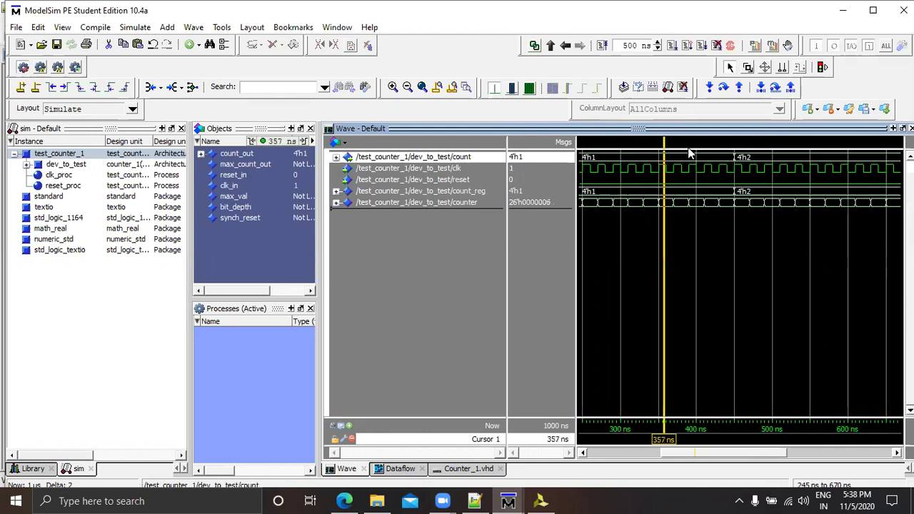
# Step: Inspect count at 414 ns, then trace counter from the start of the visible range across count's second transition to 461 ns
pyautogui.click(707, 157)
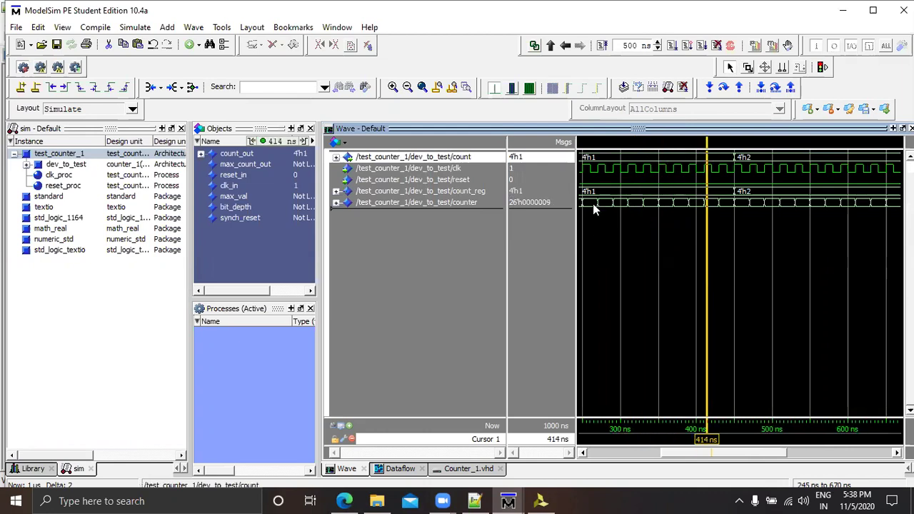
pyautogui.click(594, 207)
pyautogui.click(613, 204)
pyautogui.click(682, 202)
pyautogui.click(699, 202)
pyautogui.click(733, 201)
pyautogui.click(743, 203)
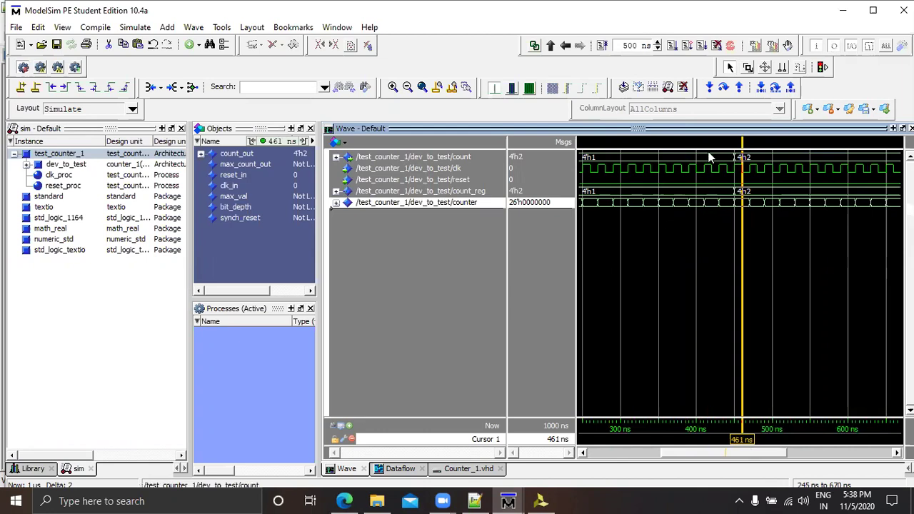
# Step: Recheck the counter value at successive points before count's second transition, including 290 ns, 370 ns and 430 ns
pyautogui.moveTo(707, 162)
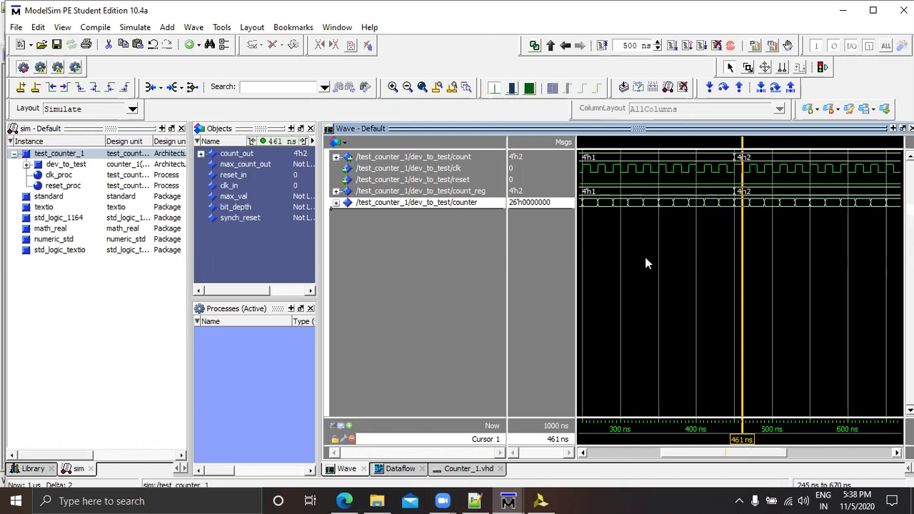
pyautogui.click(593, 206)
pyautogui.click(615, 208)
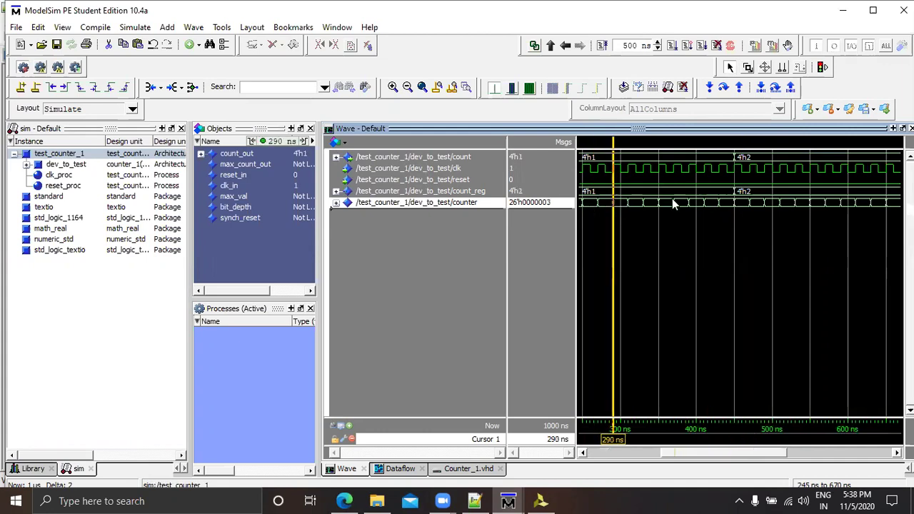
pyautogui.click(673, 204)
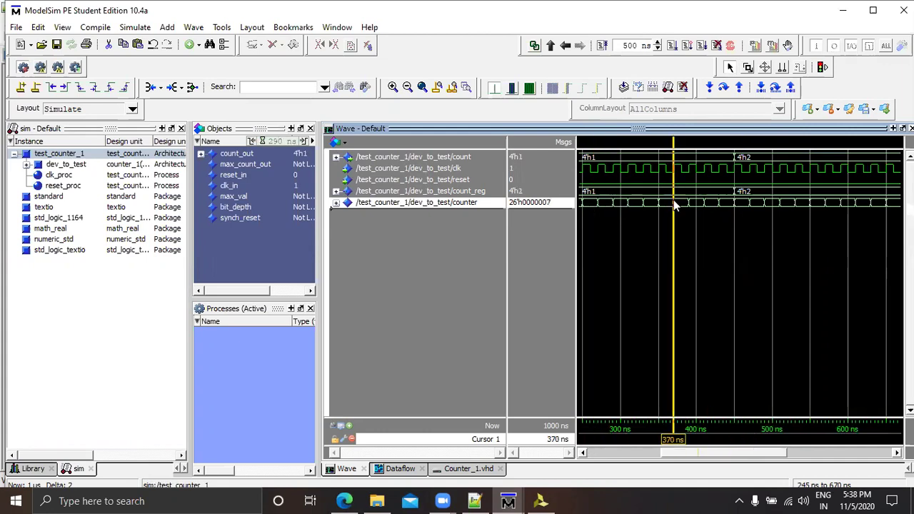
pyautogui.click(720, 205)
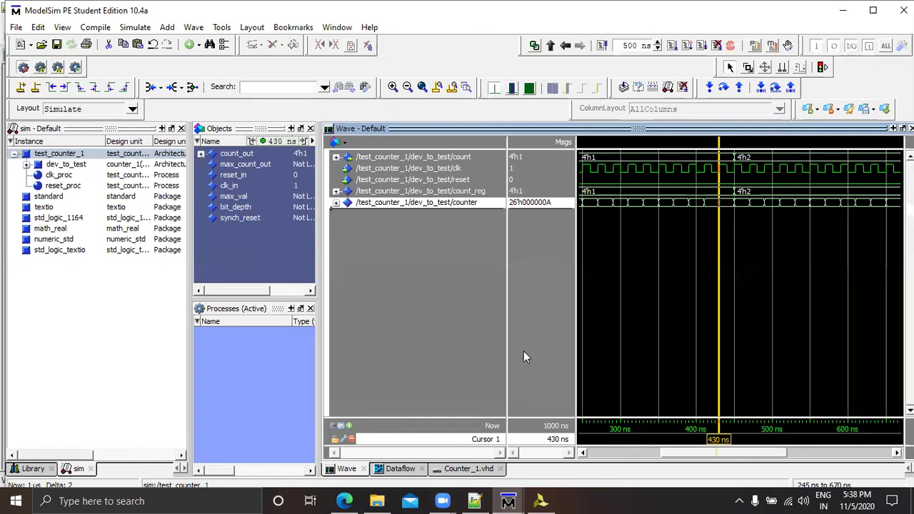